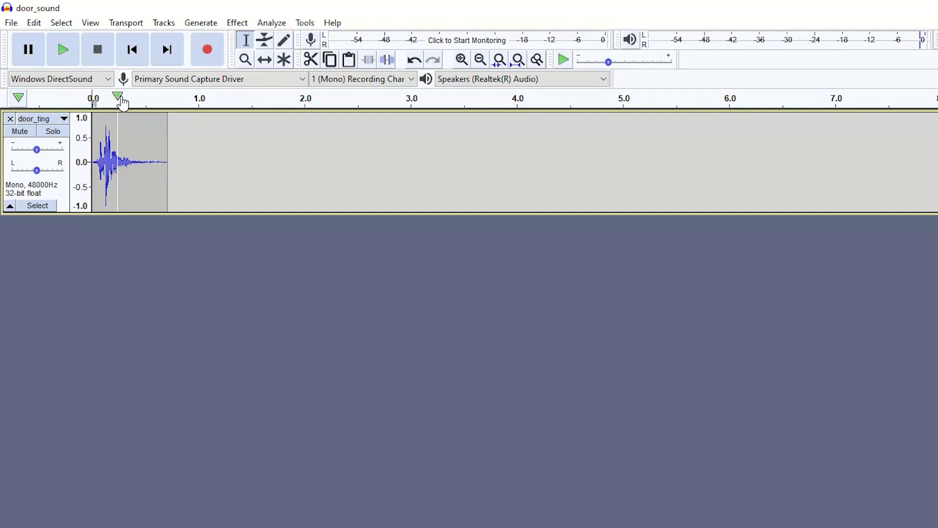
# Play the door clip, then fill the stretch from its end to 6.0 s with silence
pyautogui.click(62, 49)
pyautogui.moveTo(731, 143); pyautogui.dragTo(179, 175)
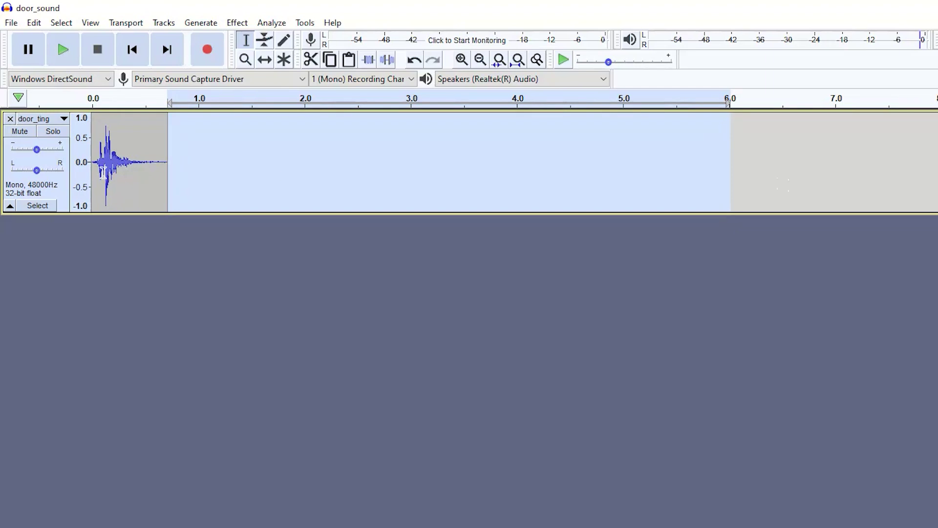
pyautogui.click(201, 23)
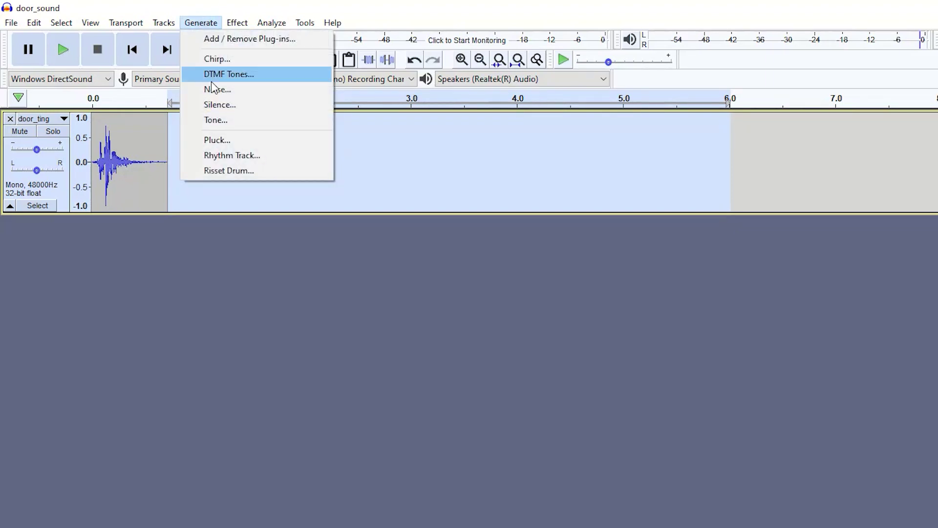
pyautogui.click(215, 103)
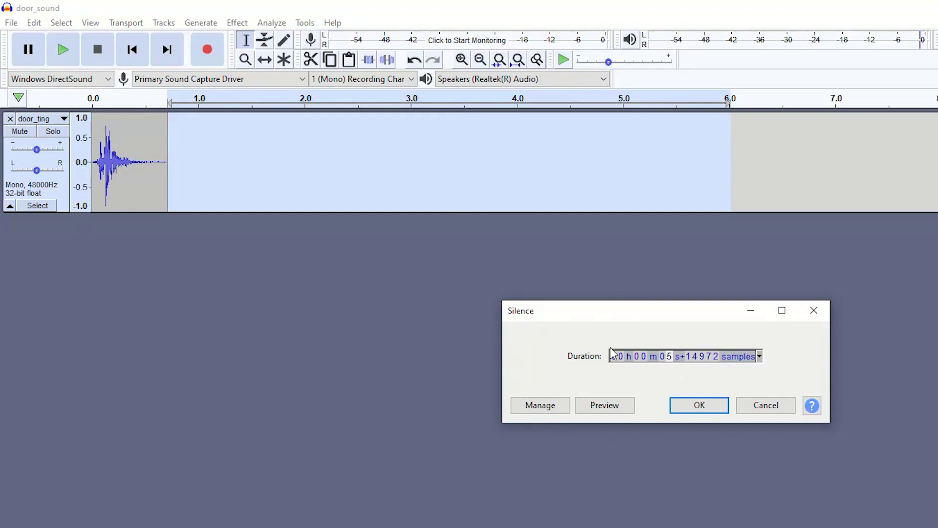
pyautogui.click(706, 409)
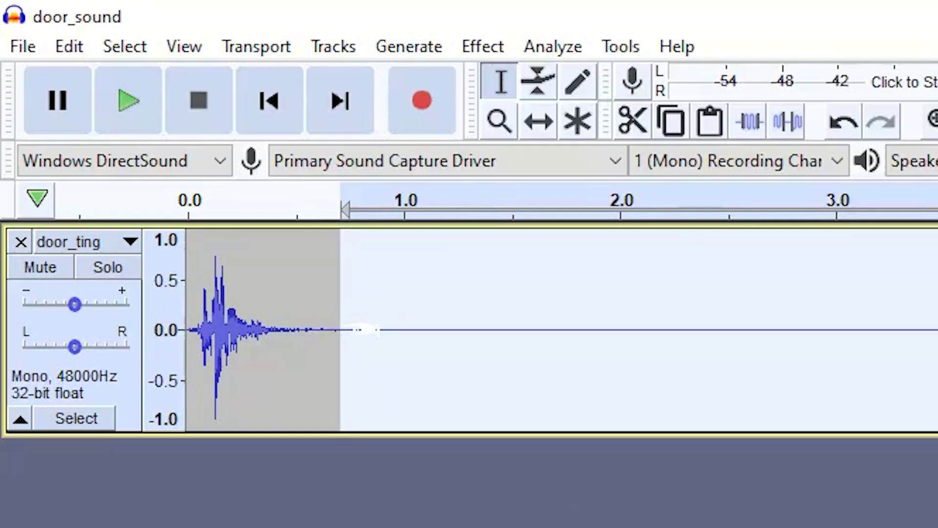
pyautogui.click(321, 352)
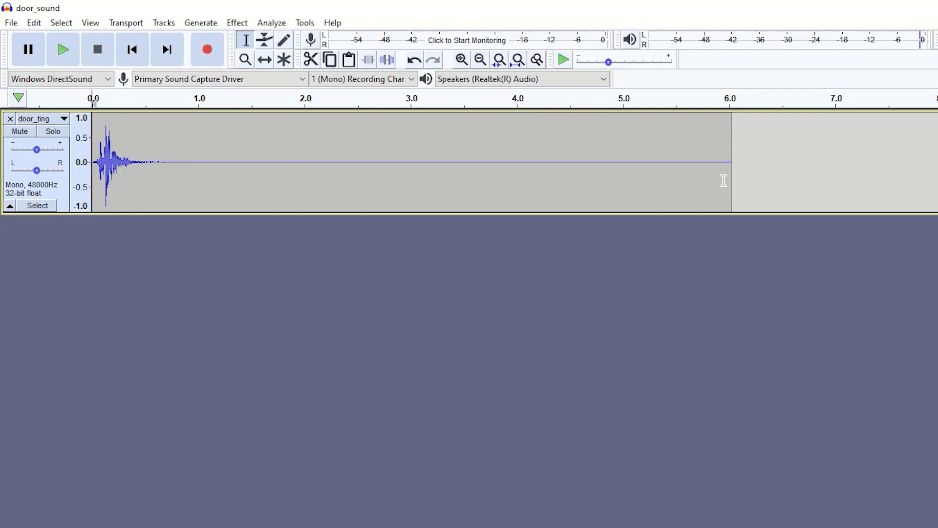
pyautogui.moveTo(773, 179); pyautogui.dragTo(90, 178)
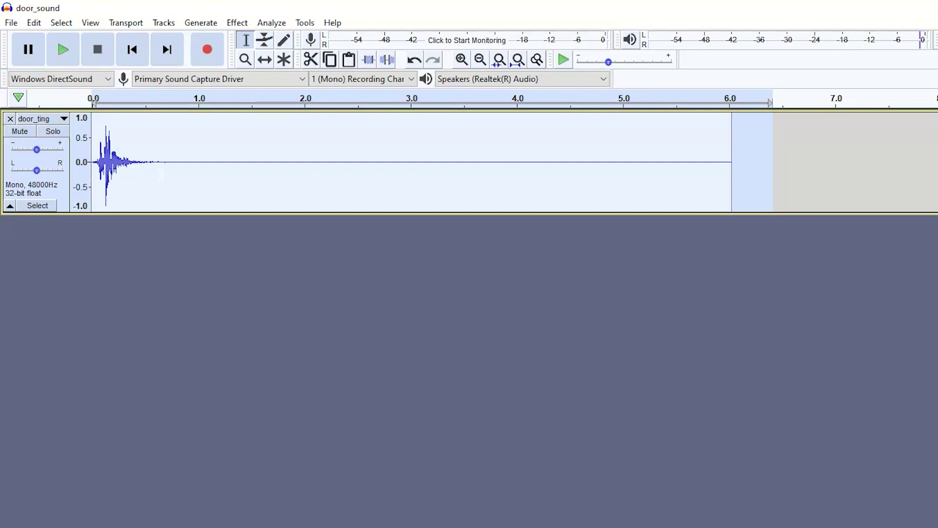
pyautogui.click(139, 193)
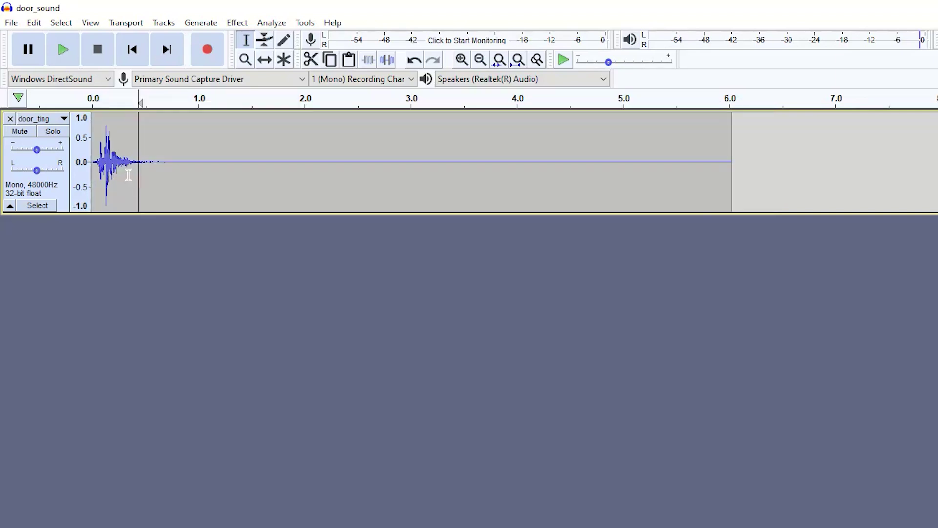
pyautogui.moveTo(116, 175); pyautogui.dragTo(159, 176)
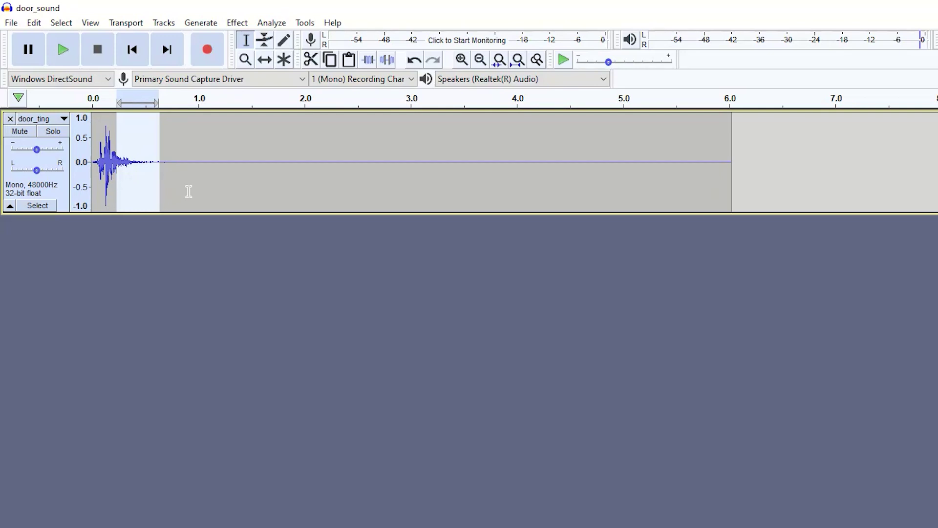
pyautogui.click(186, 191)
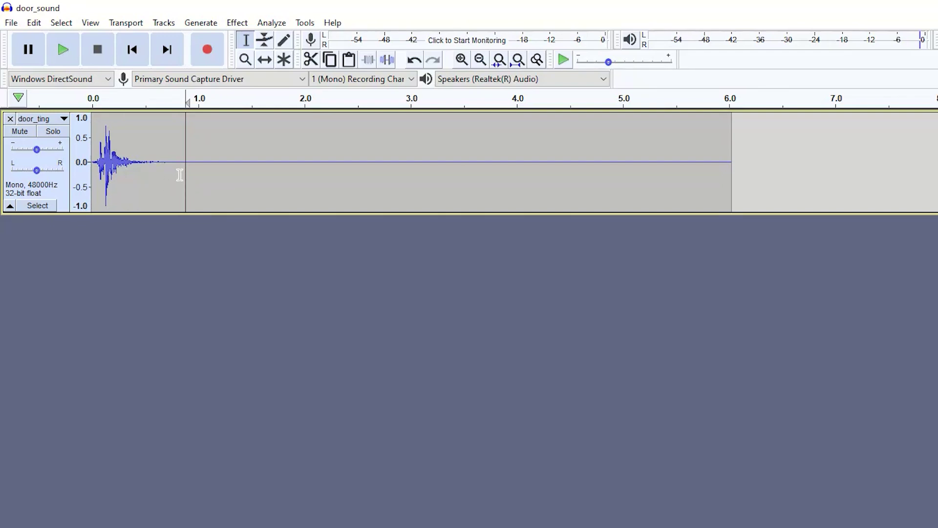
pyautogui.moveTo(167, 174); pyautogui.dragTo(161, 174)
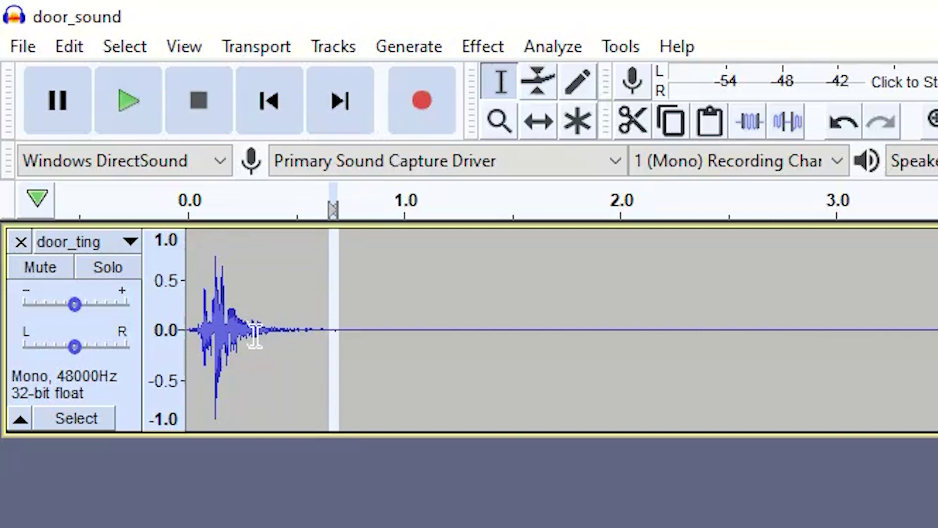
# Select the door sound's tail from about 0.2 to 0.7 s and zoom in with Ctrl+1
pyautogui.click(272, 359)
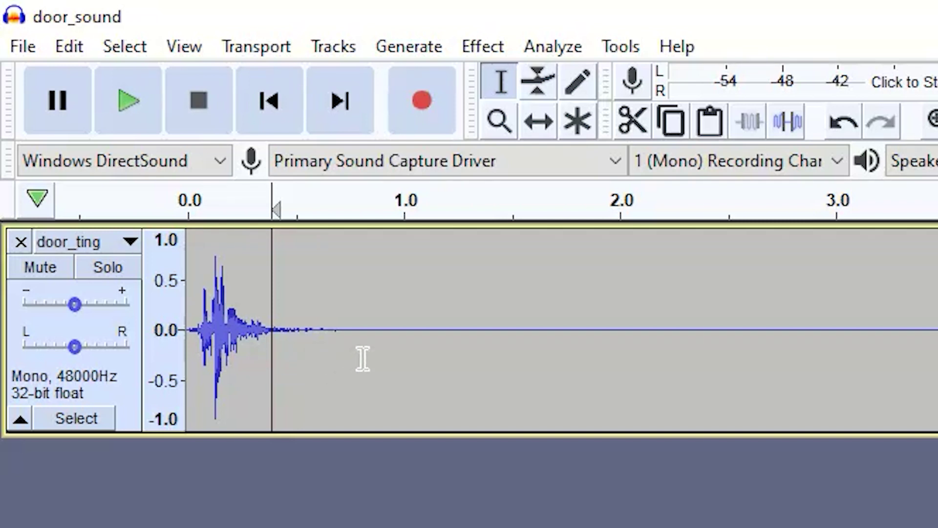
pyautogui.moveTo(344, 354); pyautogui.dragTo(254, 362)
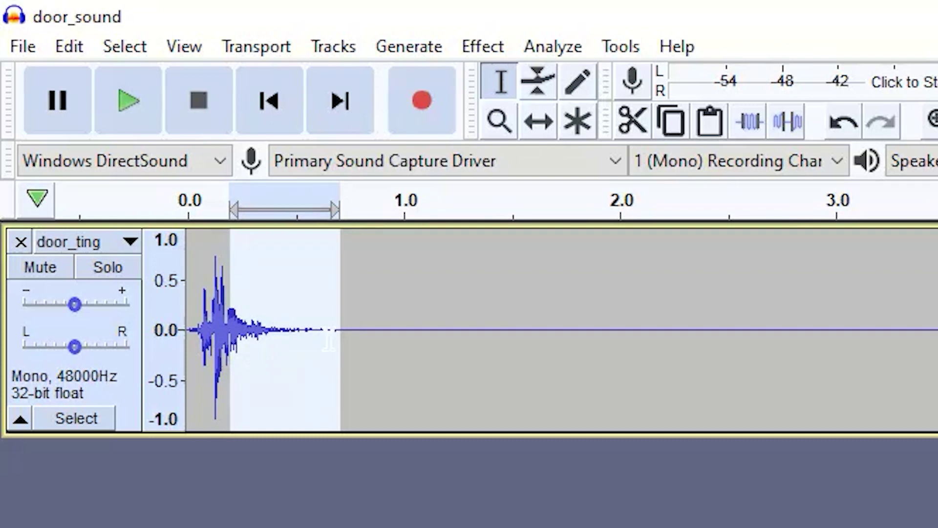
pyautogui.hotkey('ctrl', '1')
pyautogui.hotkey('ctrl', '1')
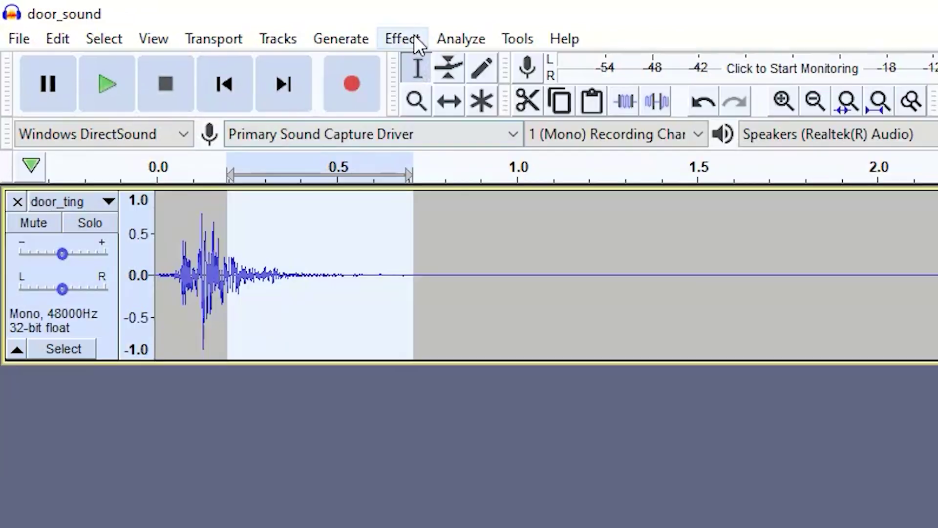
# Fade out the selected tail, zoom back out, and select from the tail to past 6 seconds
pyautogui.click(409, 36)
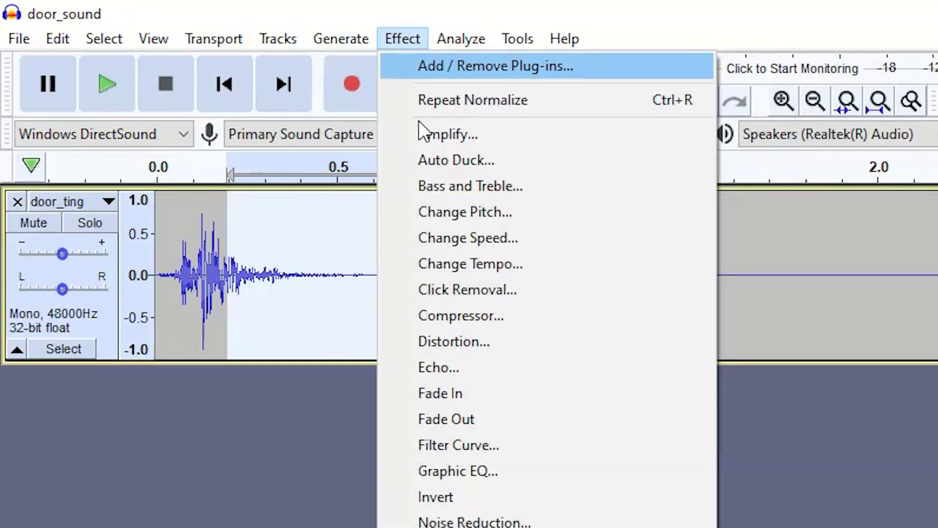
pyautogui.click(453, 413)
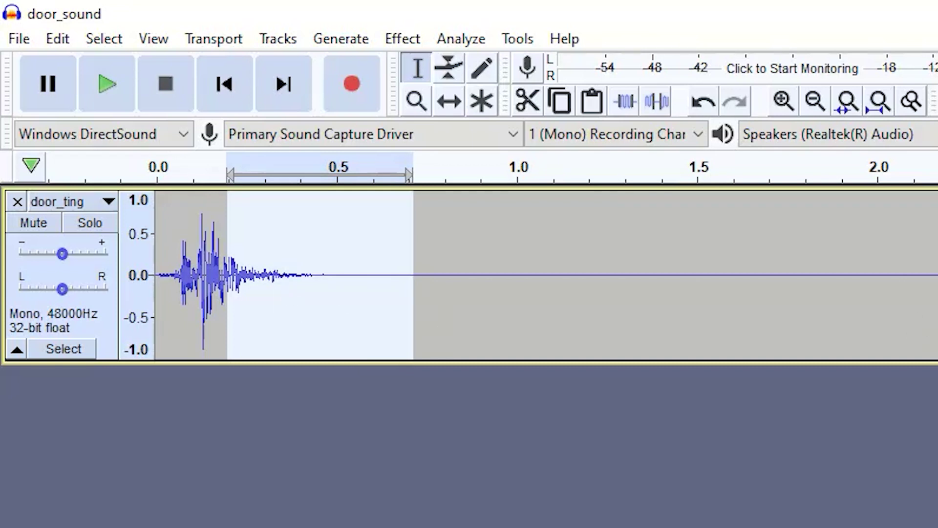
pyautogui.click(814, 100)
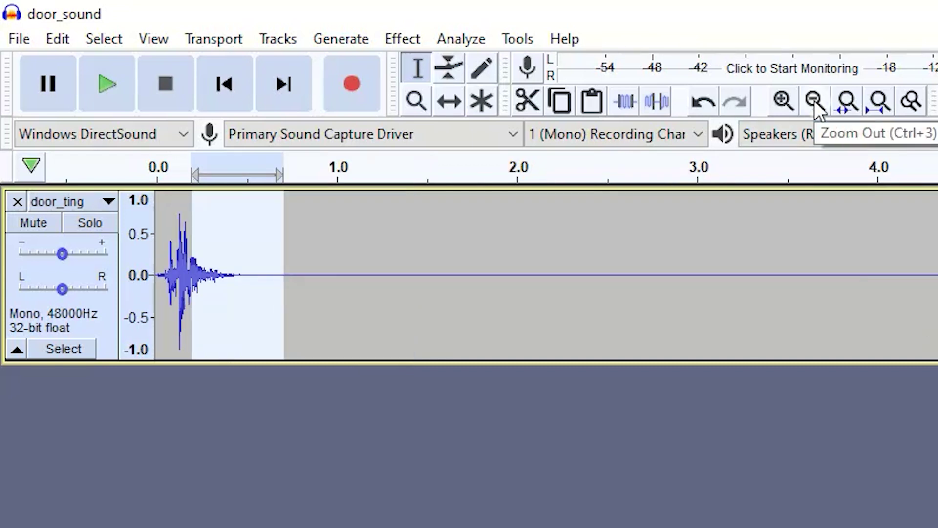
pyautogui.moveTo(769, 176); pyautogui.dragTo(123, 202)
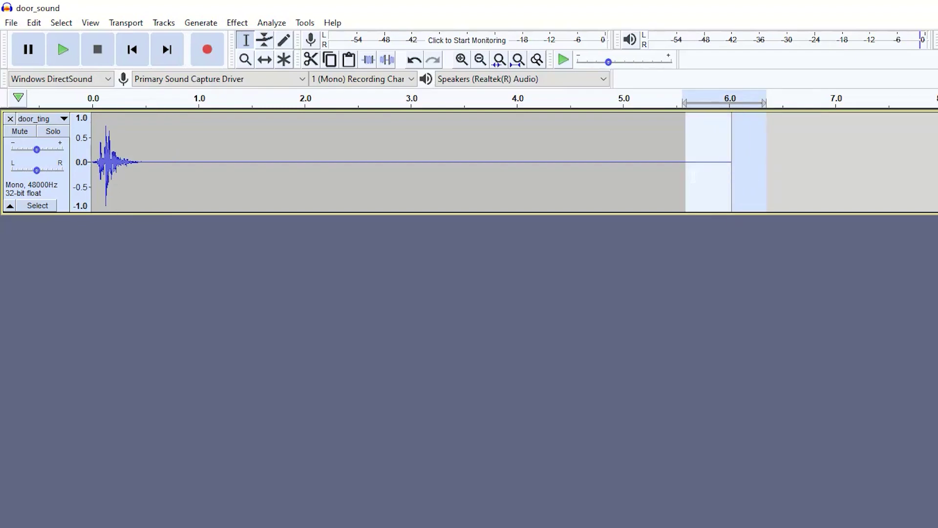
pyautogui.click(237, 23)
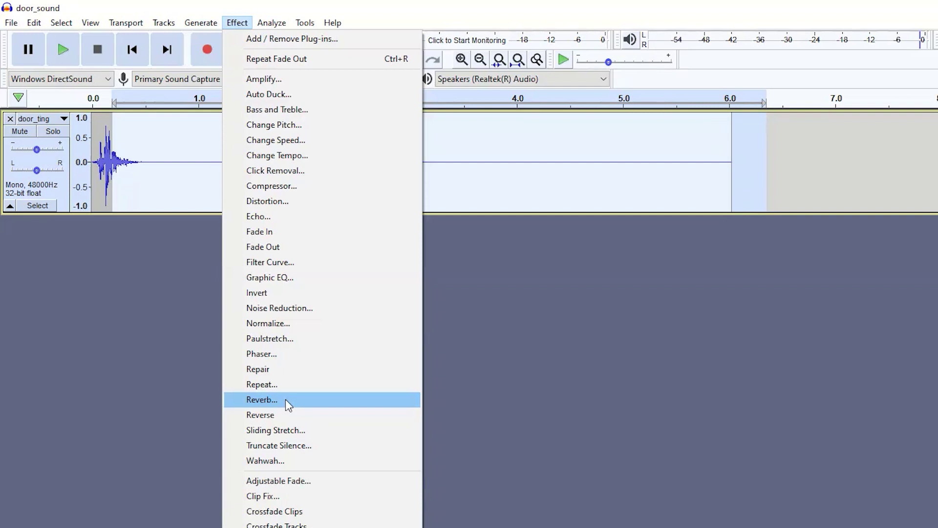
# Open the Reverb settings (Room Size 75, Reverberance 82, Damping 50) and move the dialog left
pyautogui.click(286, 399)
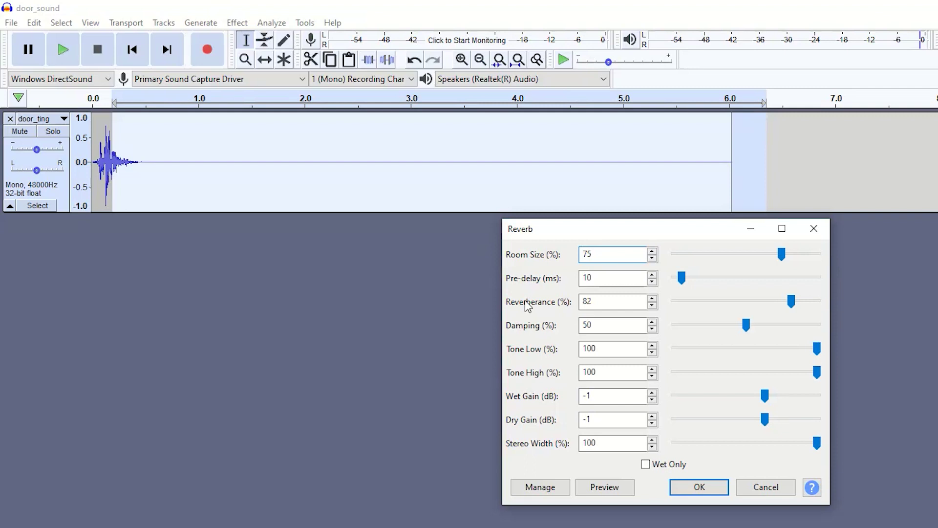
pyautogui.moveTo(615, 231); pyautogui.dragTo(267, 251)
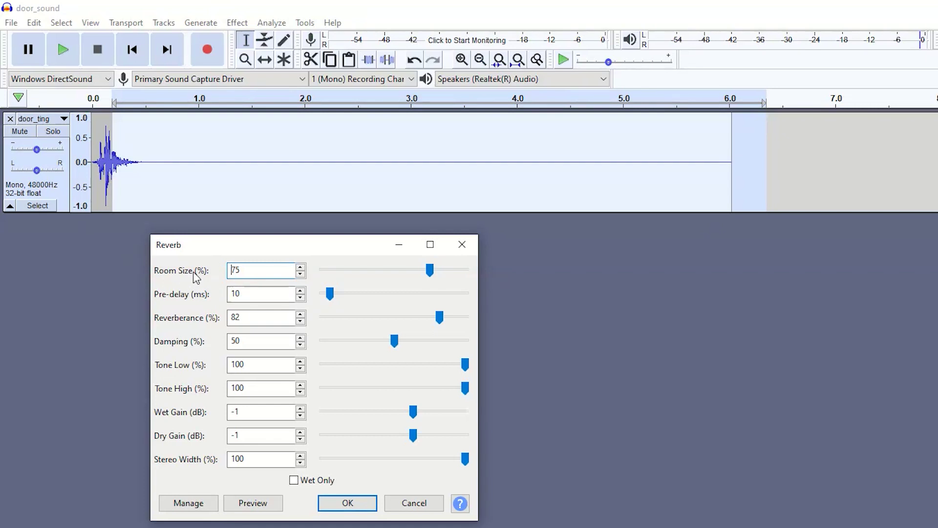
pyautogui.click(431, 269)
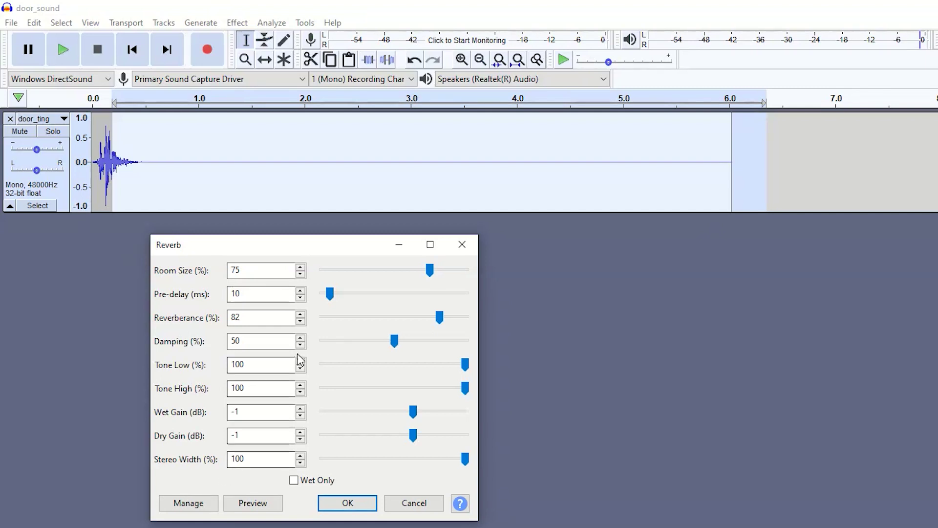
# Preview the reverb, load the saved REVERB user preset, and apply it to the selection
pyautogui.click(243, 506)
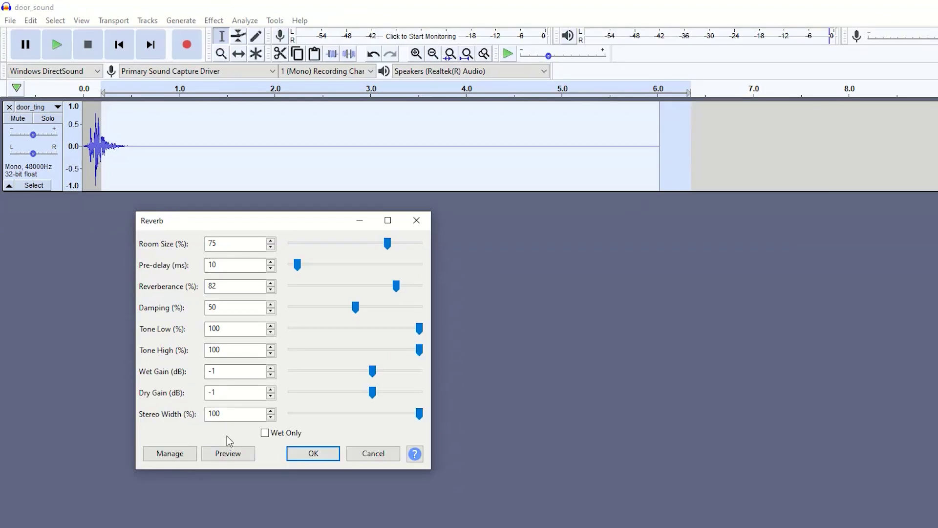
pyautogui.click(157, 455)
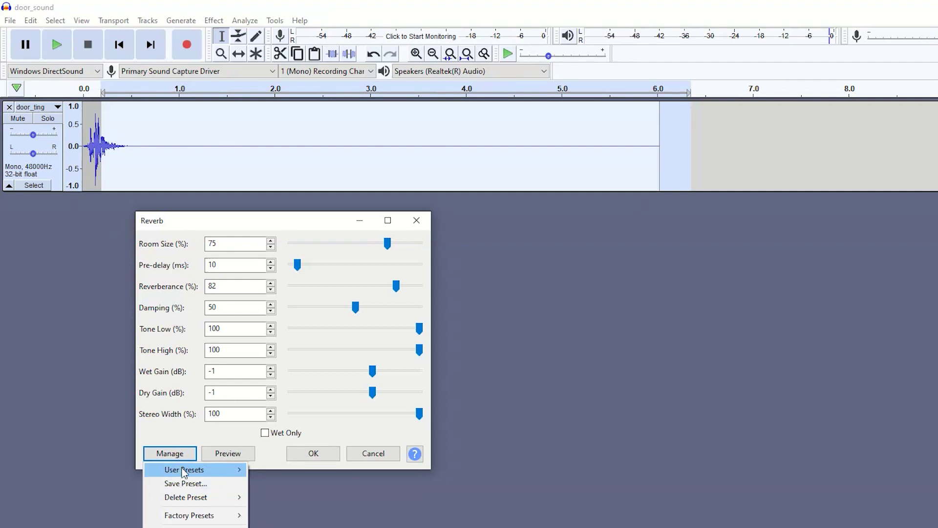
pyautogui.moveTo(188, 475)
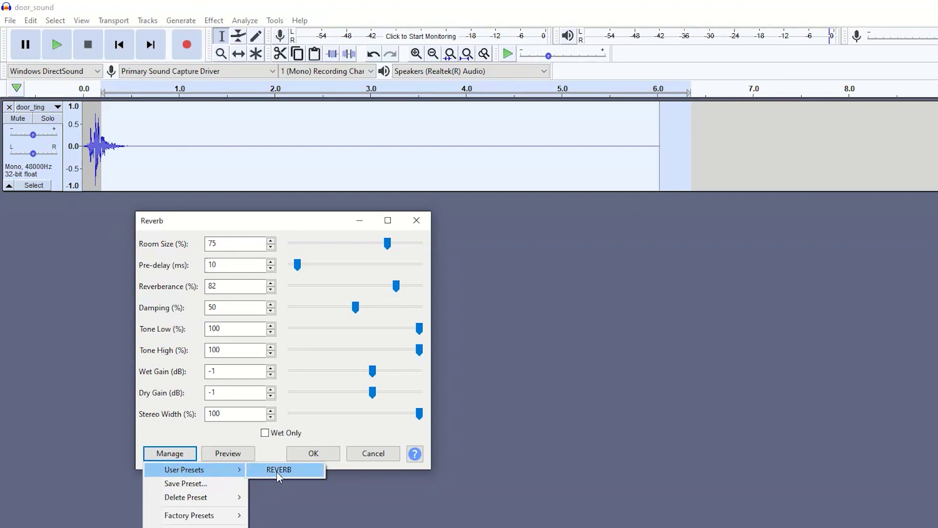
pyautogui.click(258, 471)
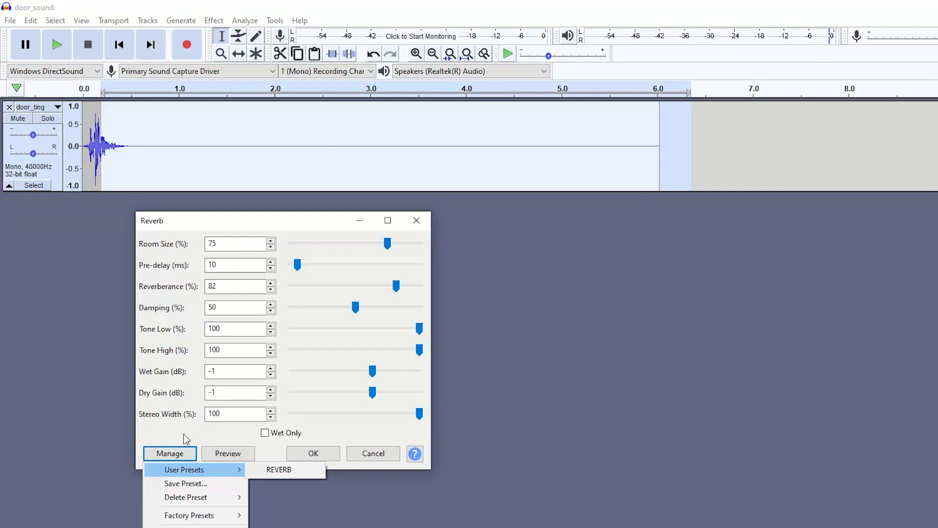
pyautogui.click(308, 459)
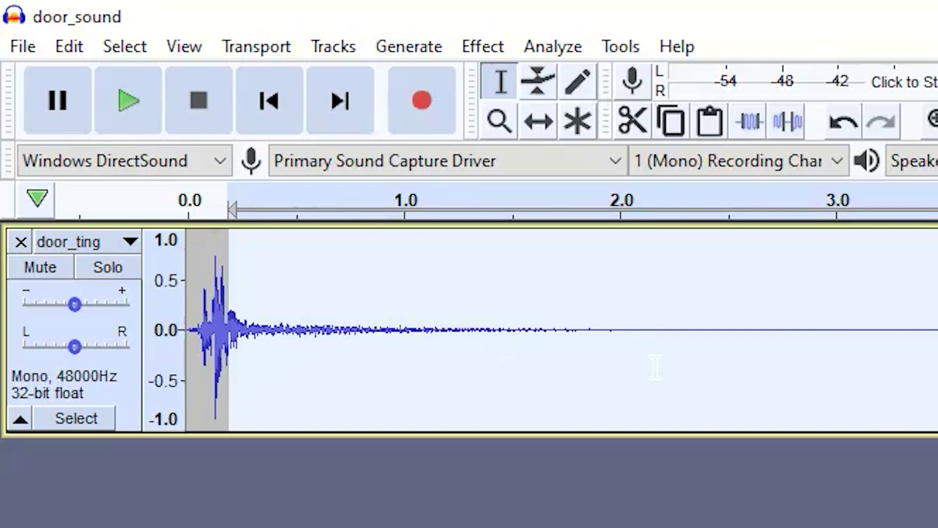
pyautogui.click(294, 364)
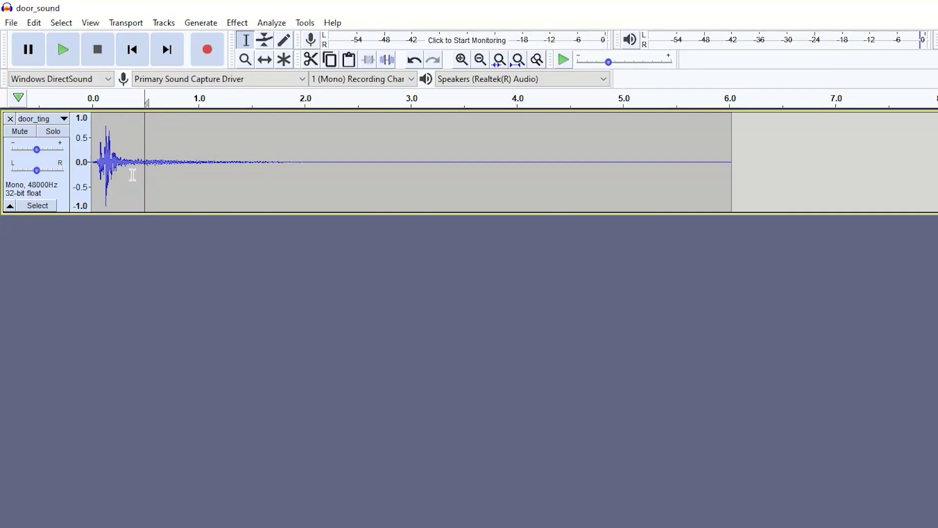
# Undo the reverb and apply Fade Out twice to the decay from about 0.2 to 0.47 s
pyautogui.hotkey('ctrl', 'z')
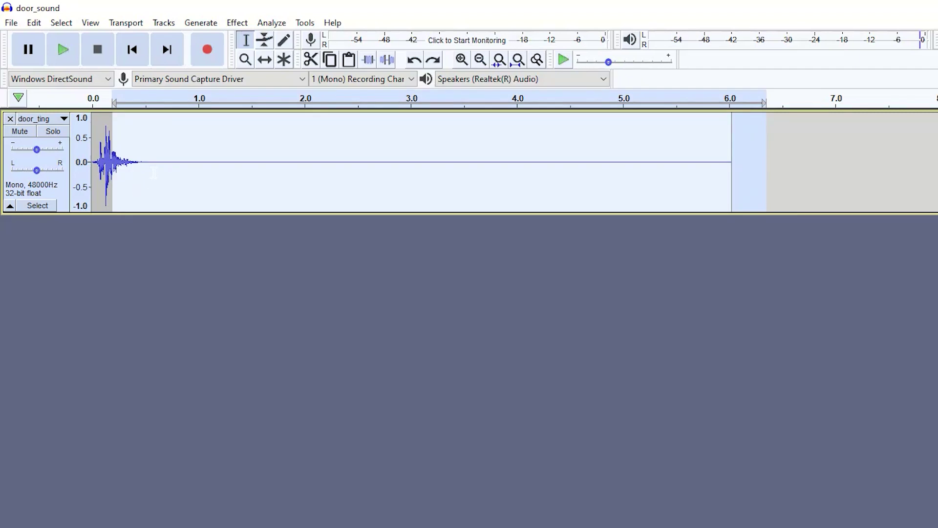
pyautogui.moveTo(142, 172); pyautogui.dragTo(114, 174)
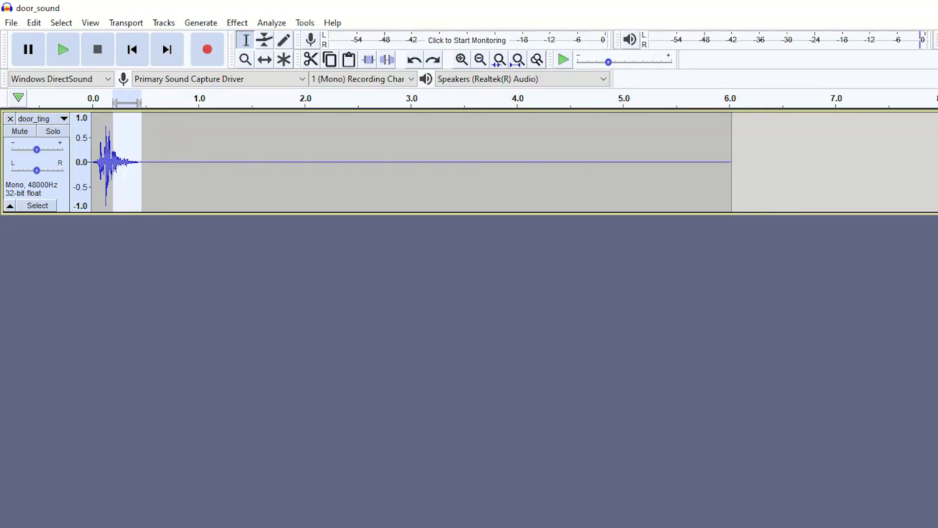
pyautogui.click(238, 23)
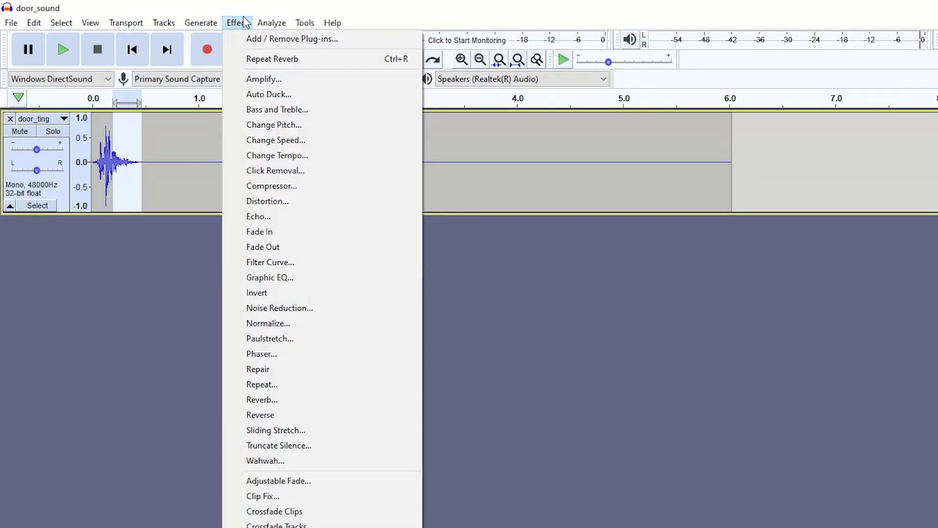
pyautogui.click(271, 248)
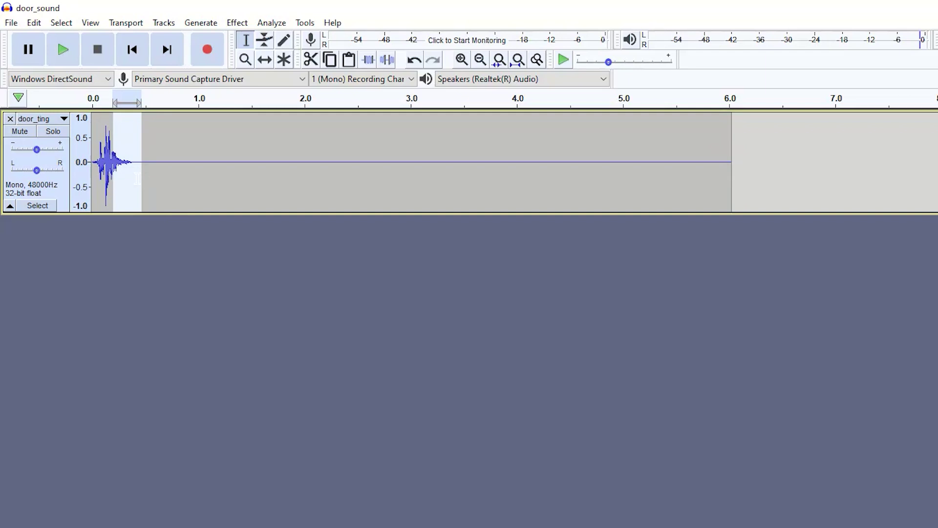
pyautogui.click(237, 22)
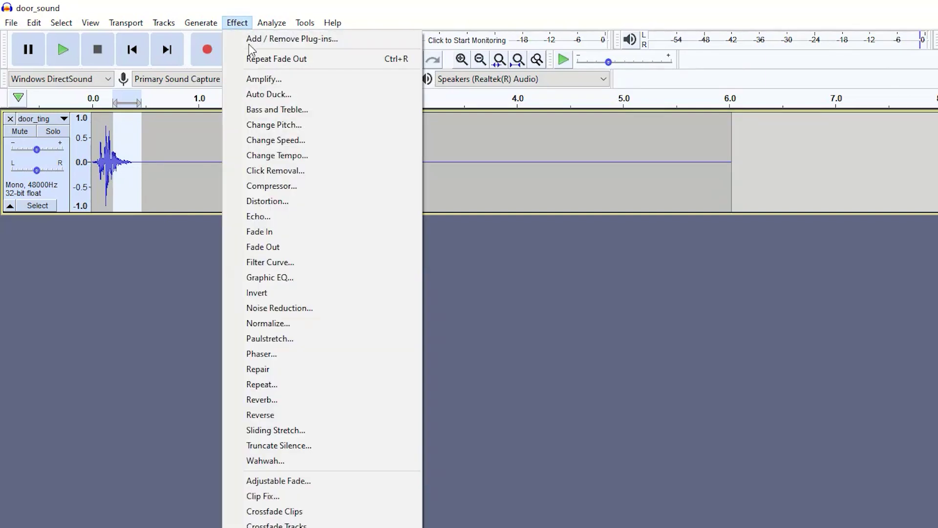
pyautogui.click(280, 243)
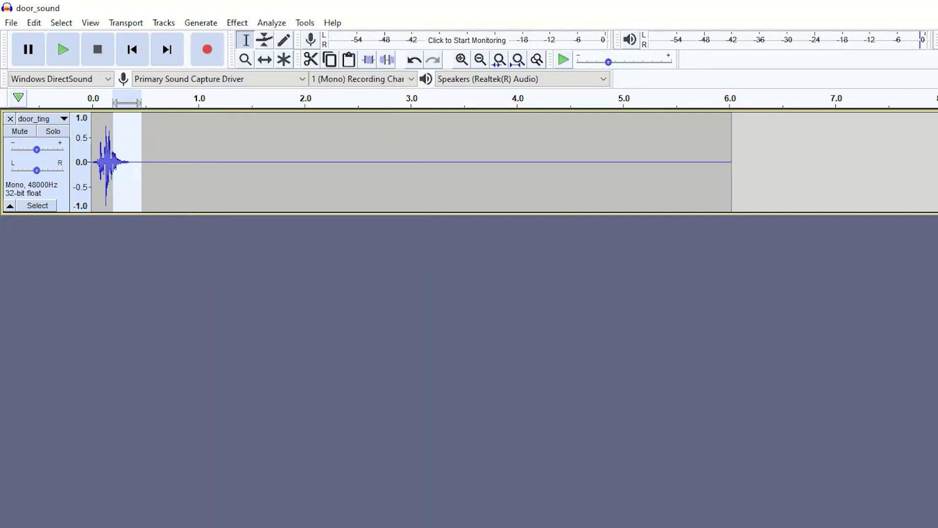